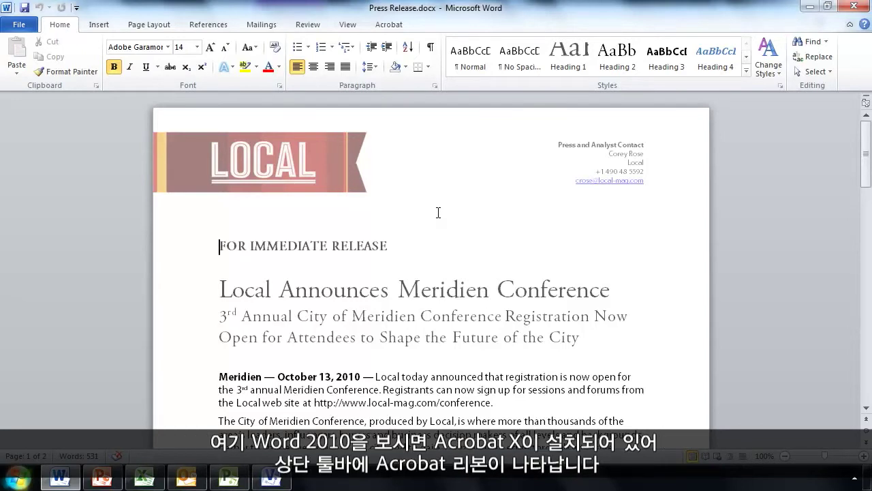
- Review the Acrobat PDF commands in Word, PowerPoint, Excel, Outlook, Project and Visio, switching through each application
{"action": "left_click", "coordinate": [397, 25]}
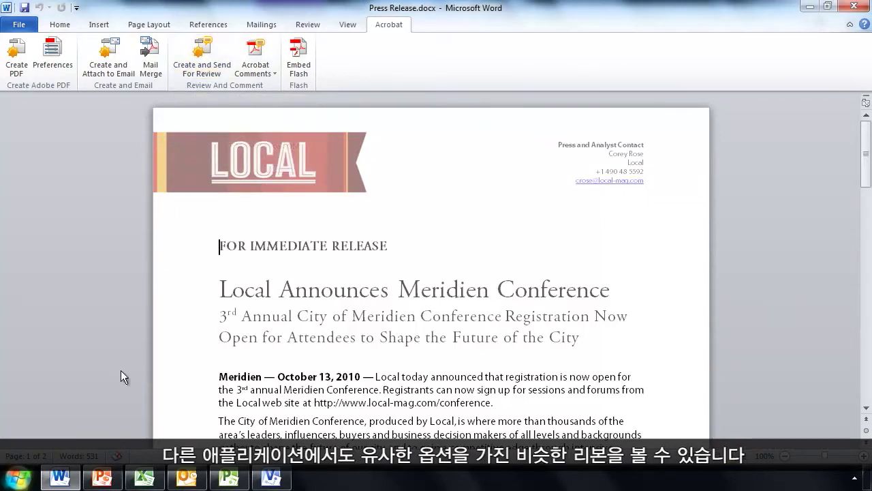
{"action": "left_click", "coordinate": [103, 481]}
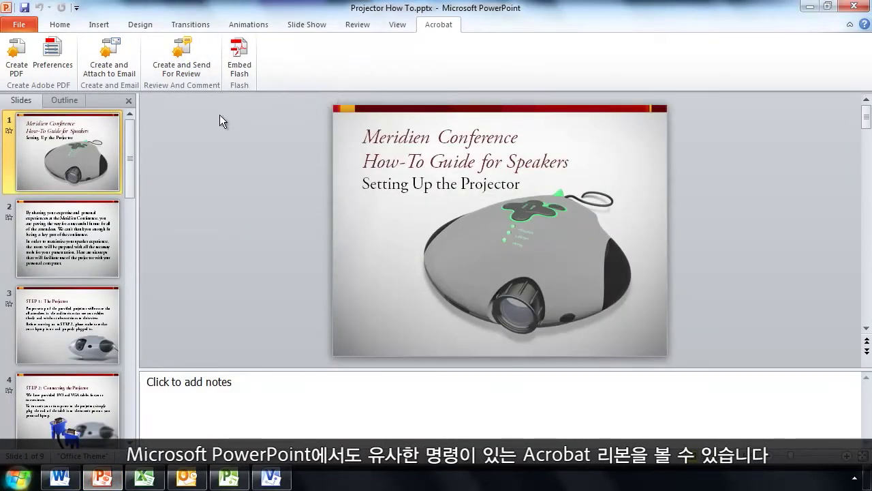
{"action": "left_click", "coordinate": [147, 479]}
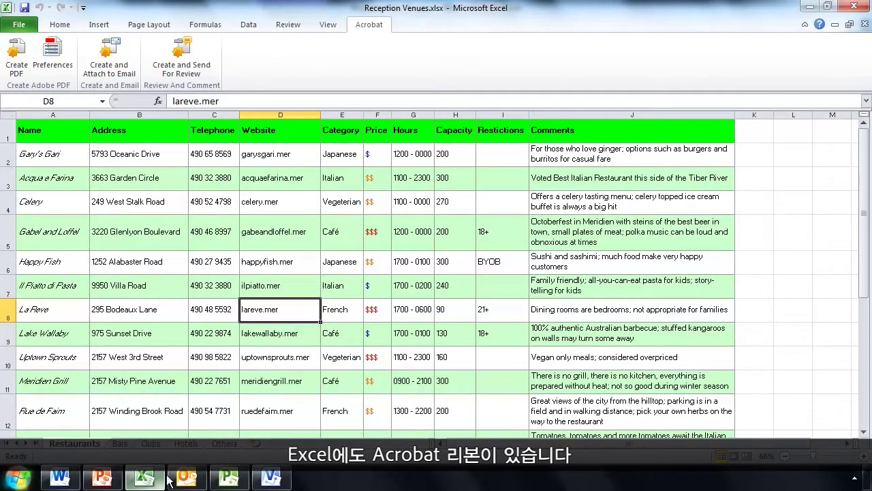
{"action": "left_click", "coordinate": [188, 479]}
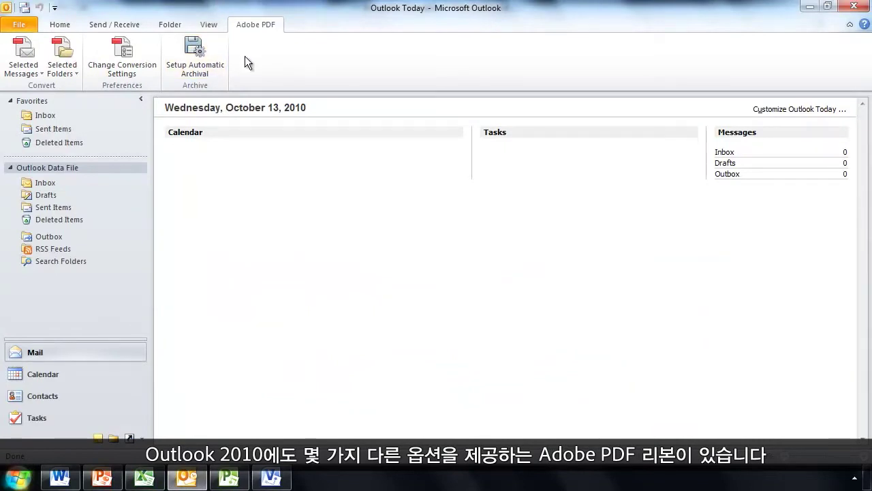
{"action": "left_click", "coordinate": [229, 478]}
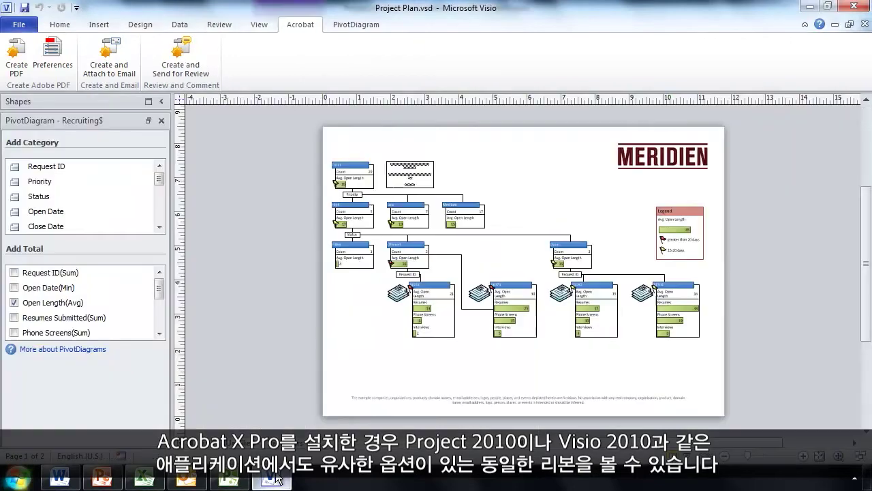
{"action": "left_click", "coordinate": [271, 479]}
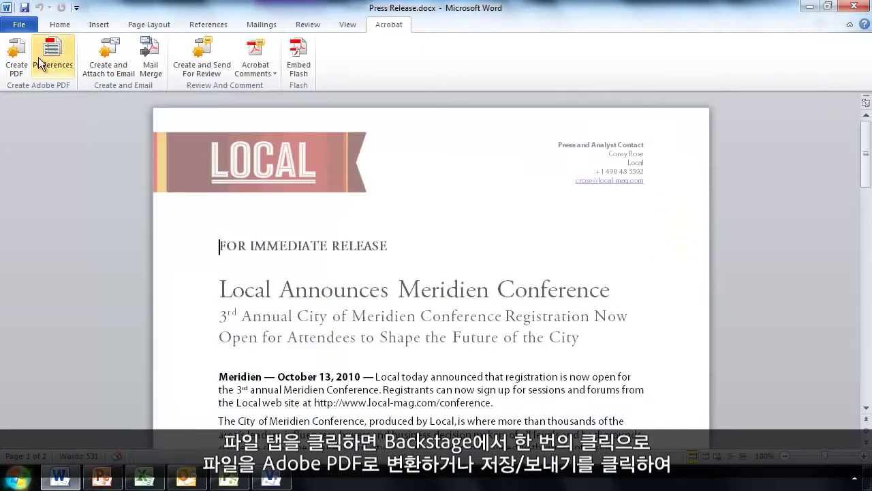
- Examine Word's Backstage options for creating an Adobe PDF and sending an Adobe PDF for shared review
{"action": "left_click", "coordinate": [20, 26]}
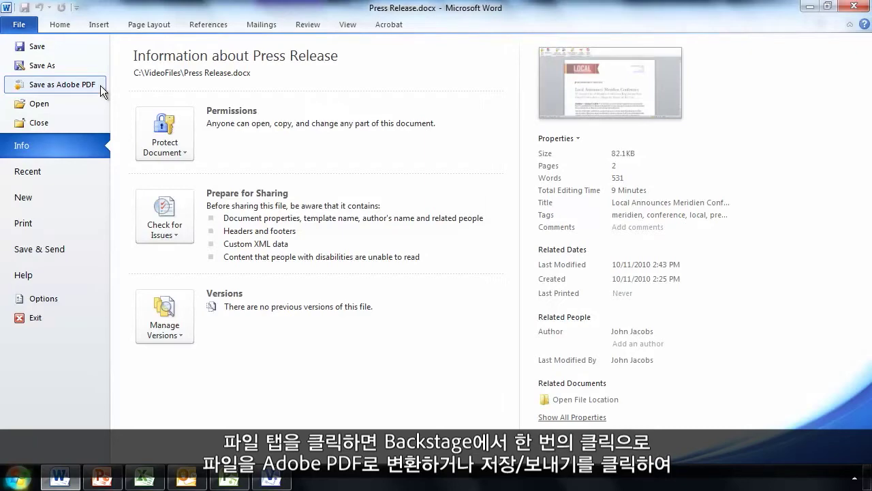
{"action": "left_click", "coordinate": [69, 250]}
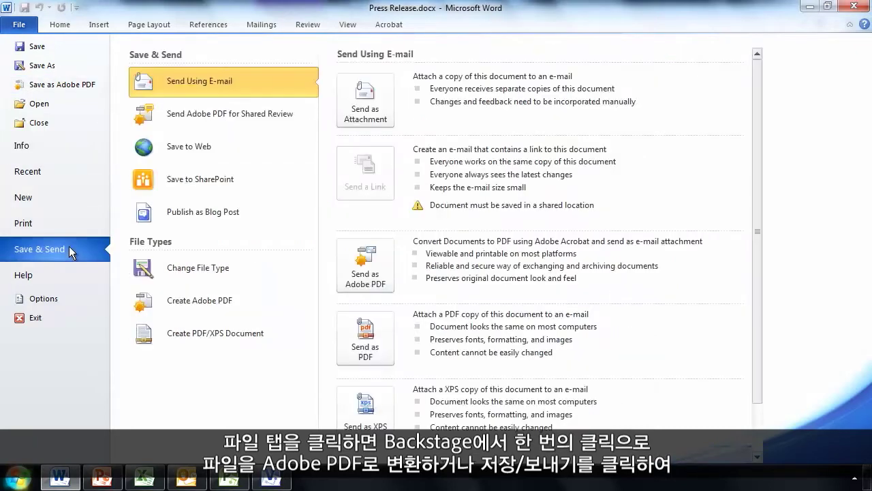
{"action": "left_click", "coordinate": [273, 304]}
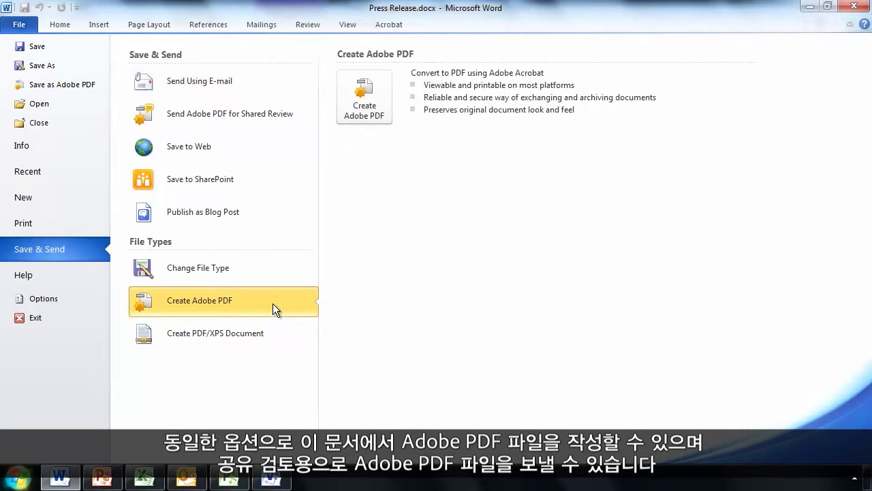
{"action": "left_click", "coordinate": [296, 116]}
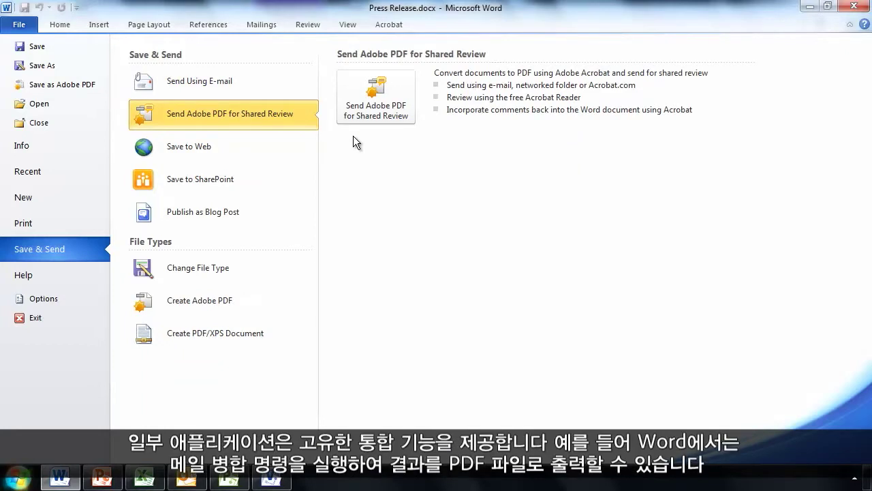
- Examine the Acrobat commands for mail merge and importing PDF comments into the Word document
{"action": "left_click", "coordinate": [390, 25]}
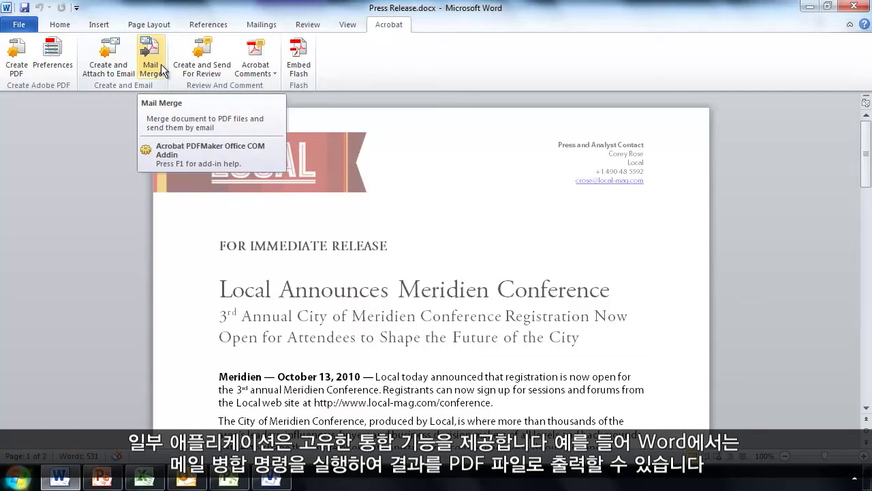
{"action": "left_click", "coordinate": [267, 71]}
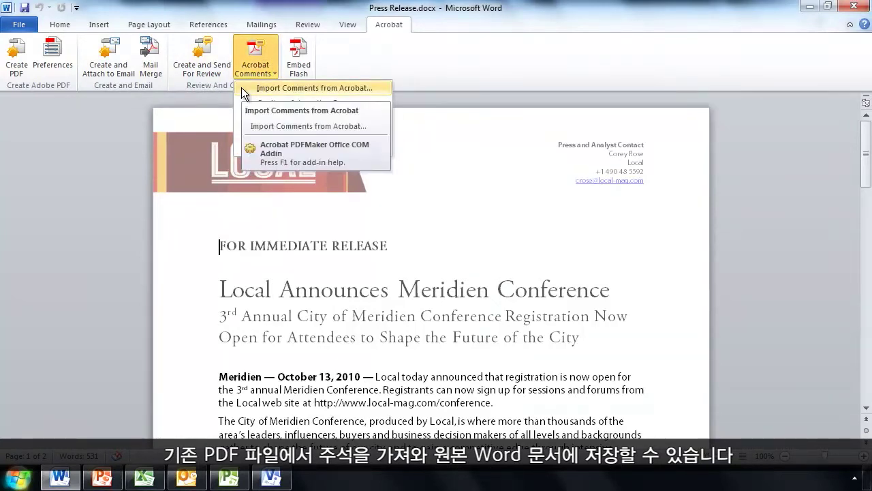
{"action": "left_click", "coordinate": [201, 124]}
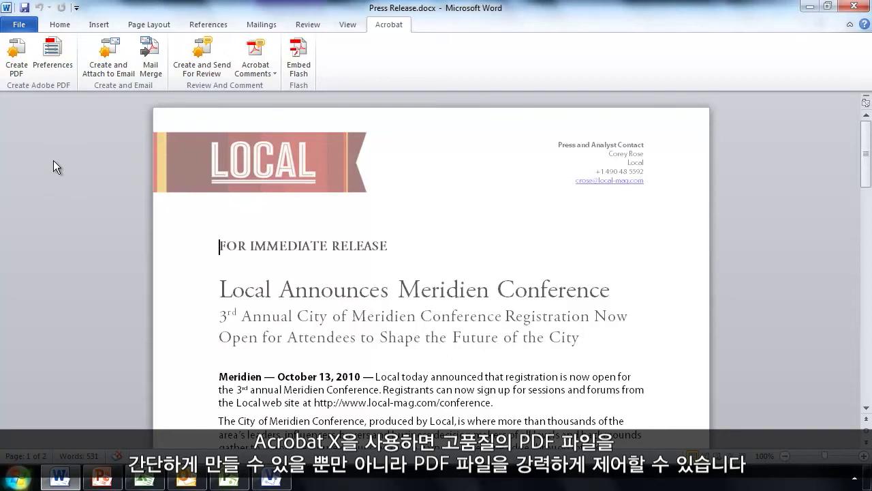
- Review Word's PDFMaker preferences for bookmarks, links, footnote and endnote conversion, and tagged PDF accessibility
{"action": "left_click", "coordinate": [54, 65]}
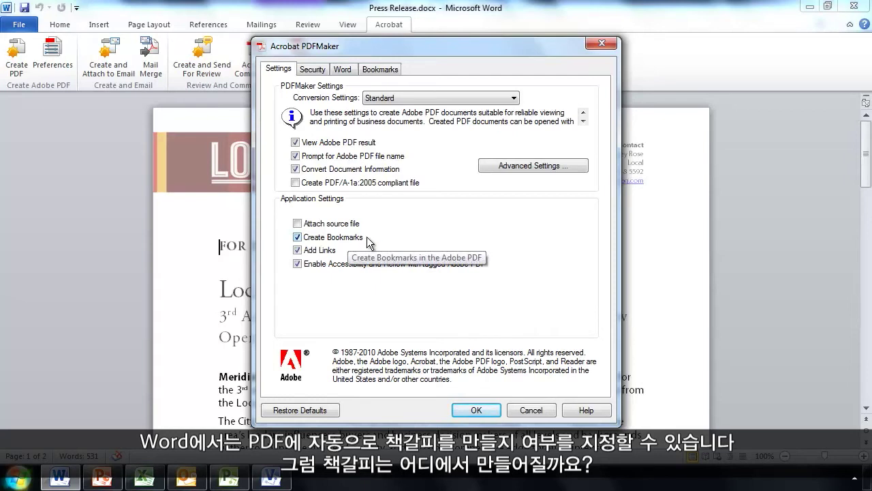
{"action": "left_click", "coordinate": [382, 68]}
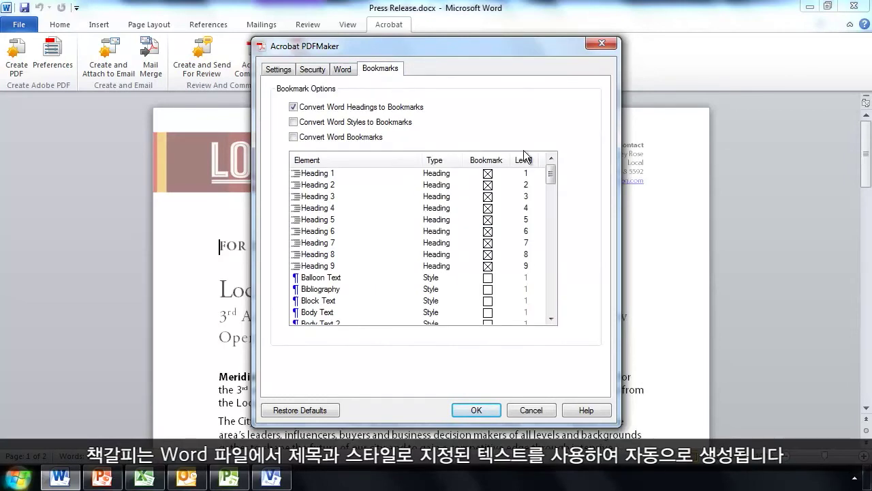
{"action": "mouse_move", "coordinate": [550, 174]}
{"action": "left_mouse_down"}
{"action": "mouse_move", "coordinate": [554, 199]}
{"action": "mouse_move", "coordinate": [556, 168]}
{"action": "left_mouse_up"}
{"action": "left_click", "coordinate": [290, 70]}
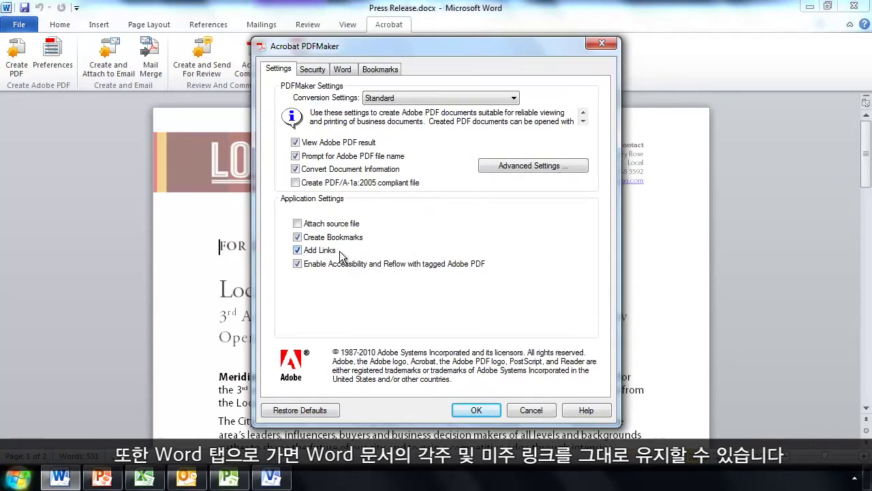
{"action": "left_click", "coordinate": [344, 70]}
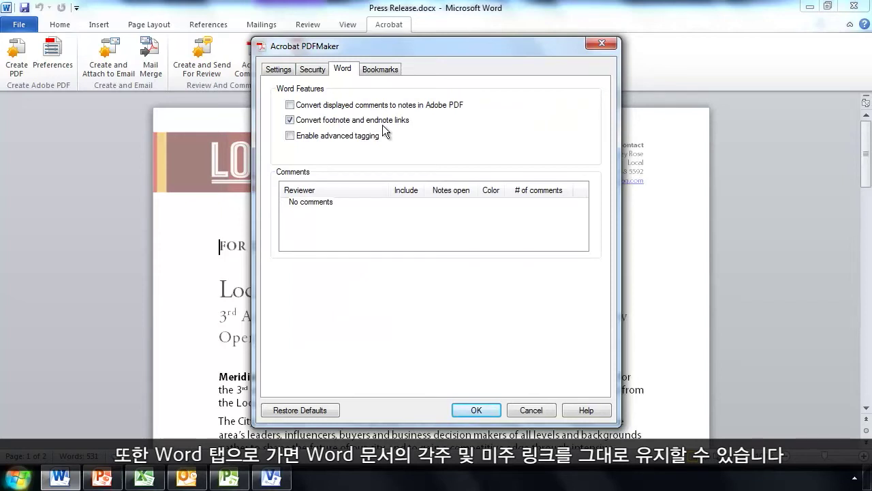
{"action": "left_click", "coordinate": [276, 71]}
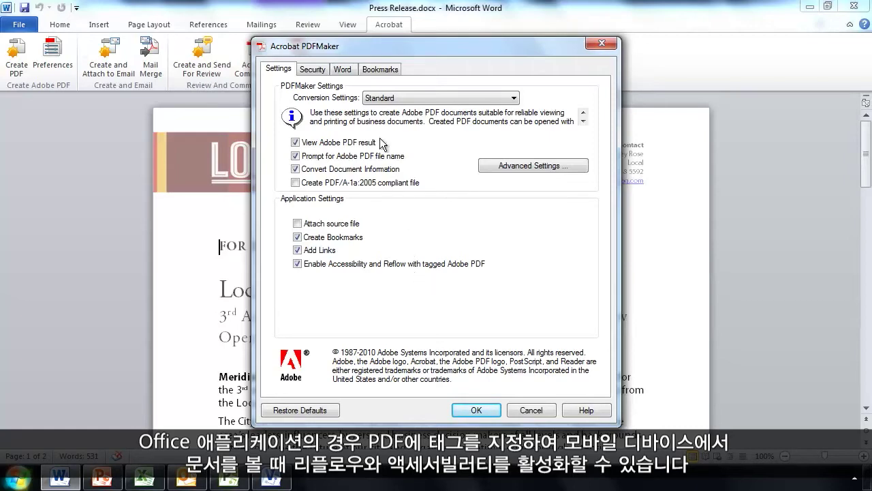
- Try the PDFMaker security options for requiring an open password and restricting editing and printing, switching each back off
{"action": "left_click", "coordinate": [323, 70]}
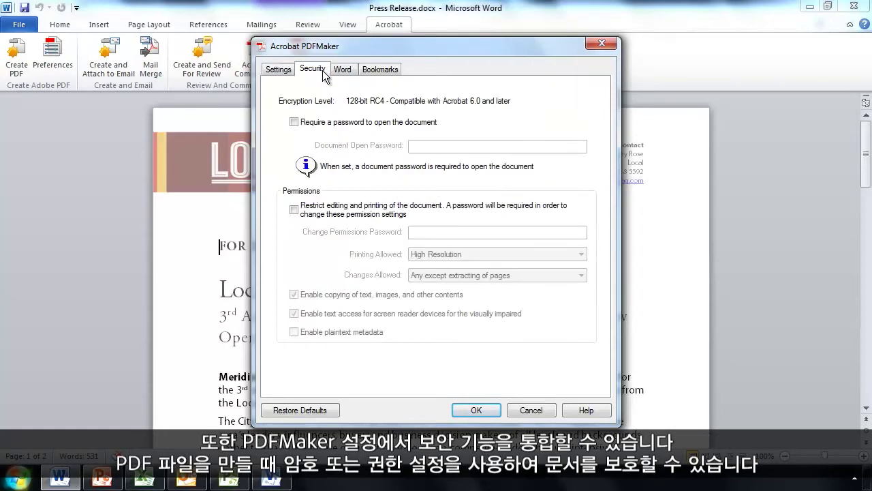
{"action": "left_click", "coordinate": [335, 124]}
{"action": "left_click", "coordinate": [335, 124]}
{"action": "left_click", "coordinate": [349, 208]}
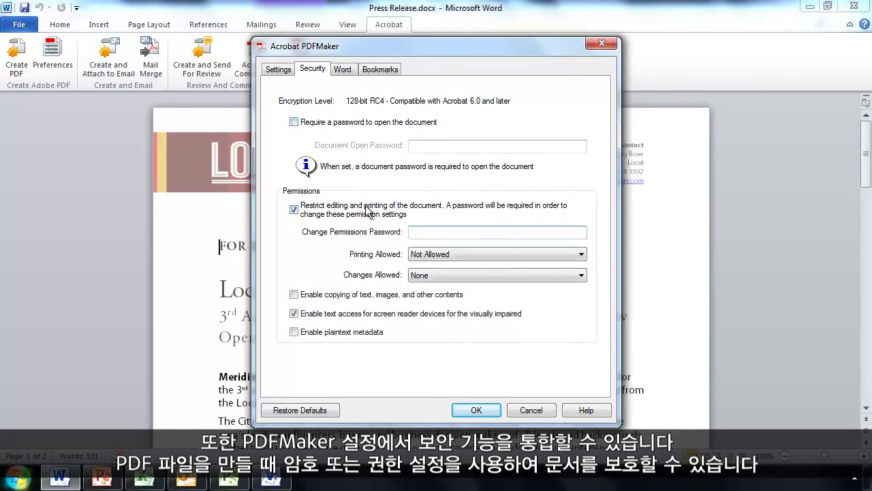
{"action": "left_click", "coordinate": [361, 206]}
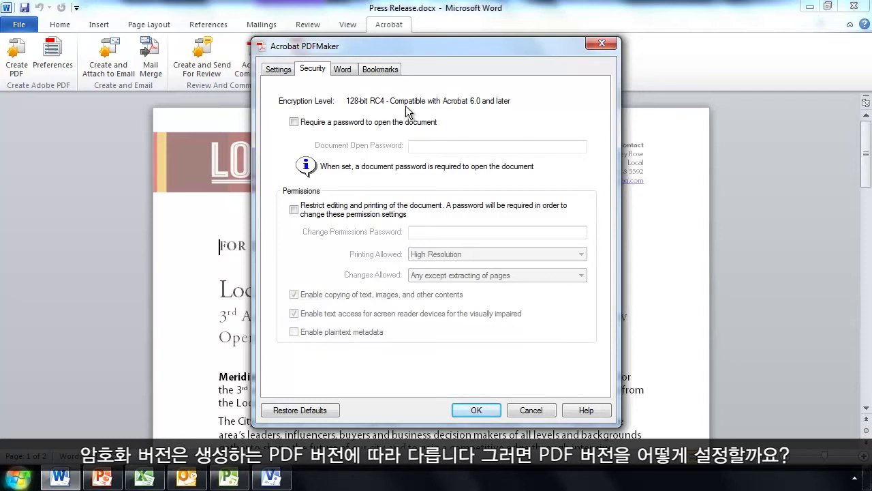
- Set the Standard Adobe PDF settings' compatibility to Acrobat 8.0 (PDF 1.7) and apply the PDFMaker preferences
{"action": "left_click", "coordinate": [289, 70]}
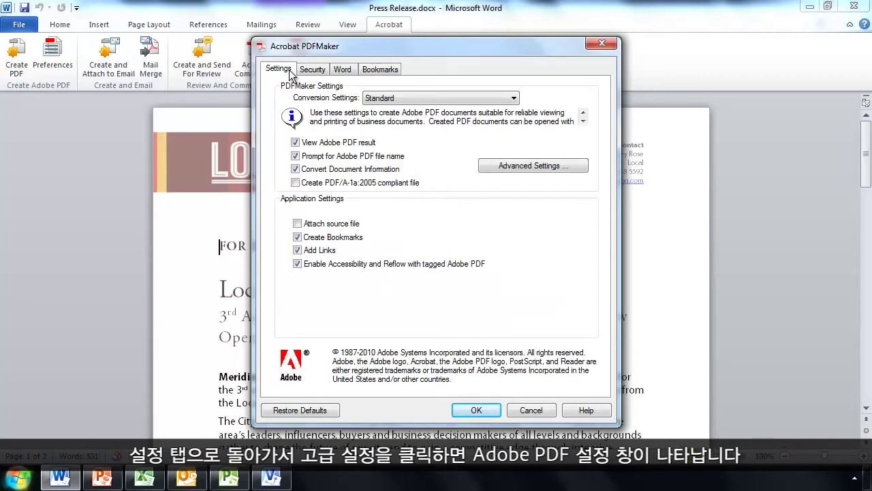
{"action": "left_click", "coordinate": [481, 163]}
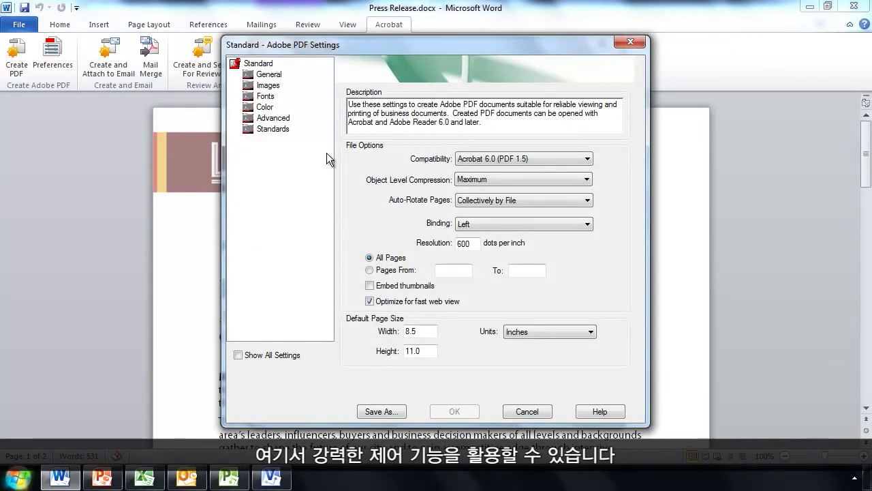
{"action": "left_click", "coordinate": [576, 162]}
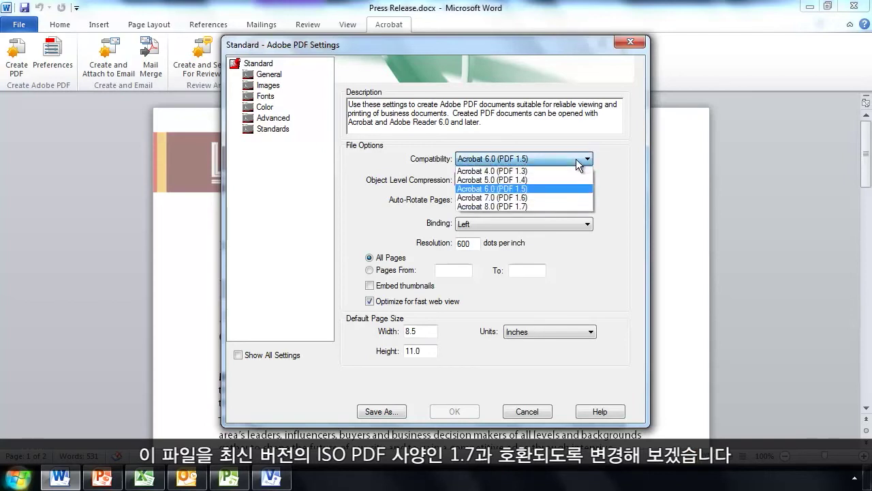
{"action": "left_click", "coordinate": [573, 206]}
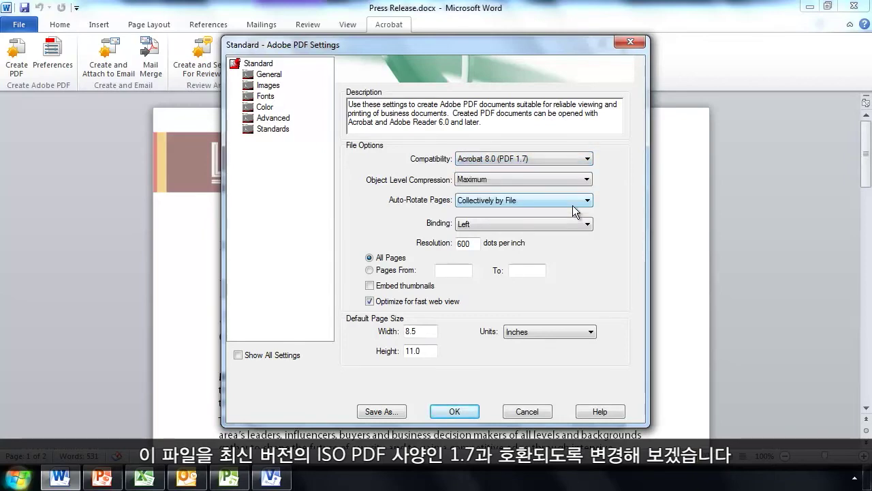
{"action": "left_click", "coordinate": [455, 412]}
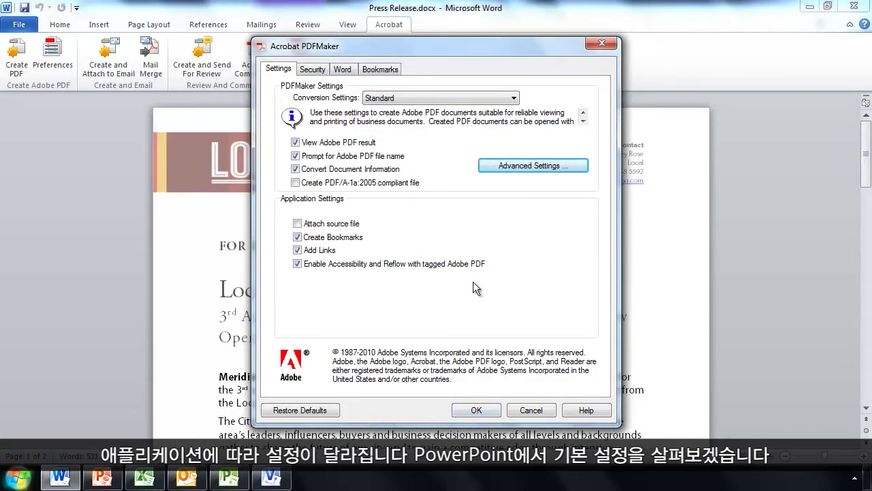
{"action": "left_click", "coordinate": [480, 410]}
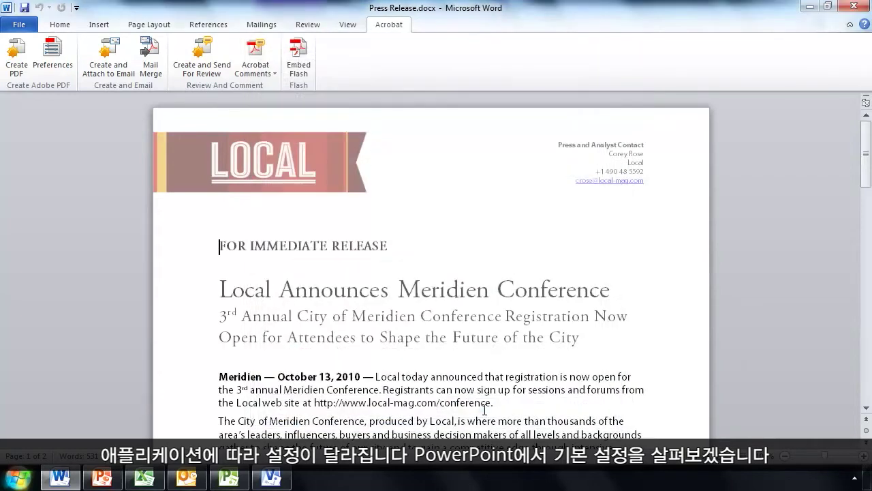
- Switch to PowerPoint and review its PDFMaker preferences, trying Convert Speaker Notes and switching it back off
{"action": "left_click", "coordinate": [113, 480]}
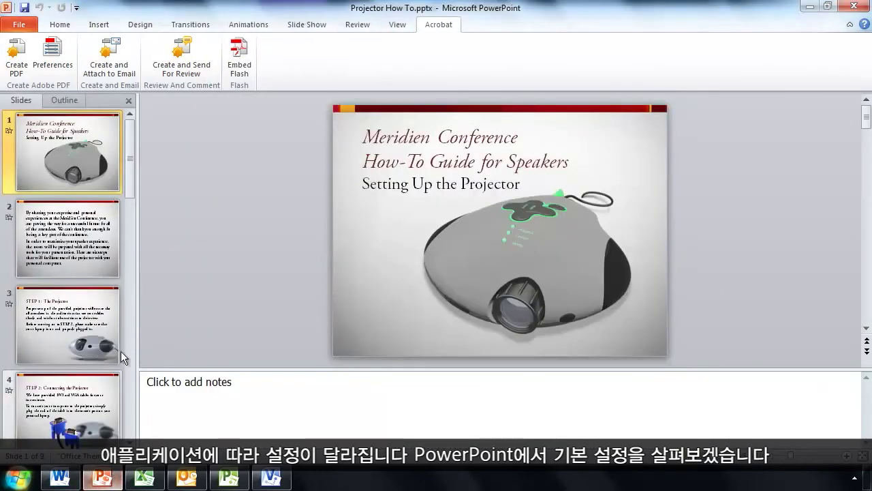
{"action": "left_click", "coordinate": [66, 48]}
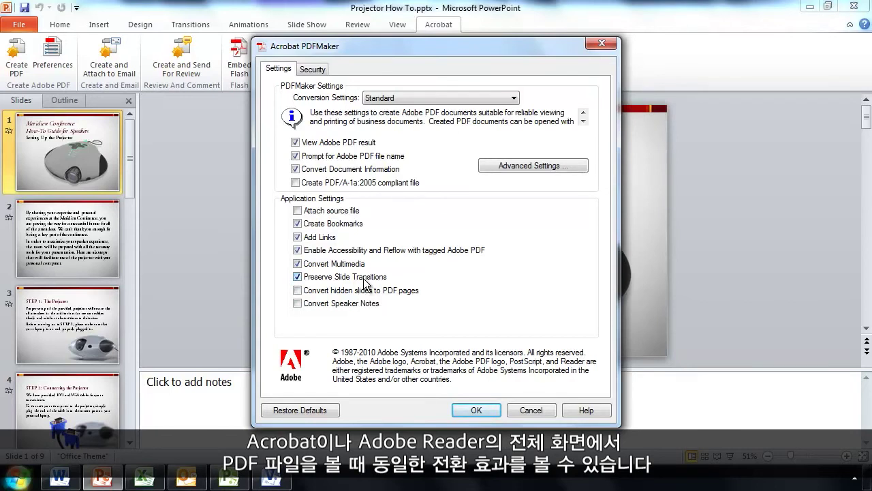
{"action": "left_click", "coordinate": [330, 304]}
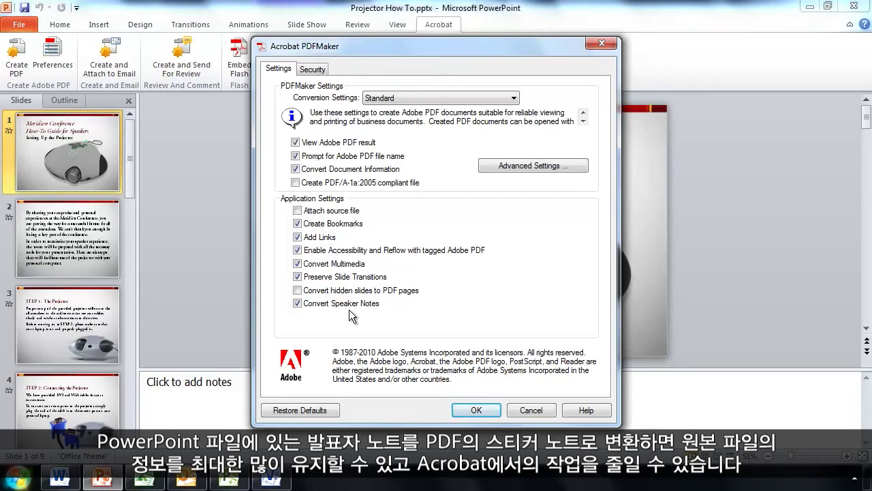
{"action": "left_click", "coordinate": [349, 305]}
{"action": "left_click", "coordinate": [477, 410]}
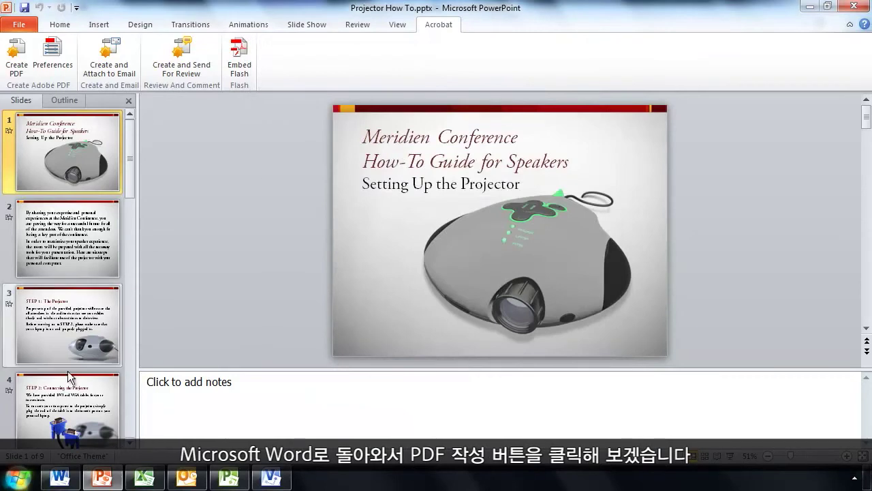
- Switch to Word and create Press Release.pdf in the VideoFiles folder, keeping the existing PDF options for all pages
{"action": "left_click", "coordinate": [59, 479]}
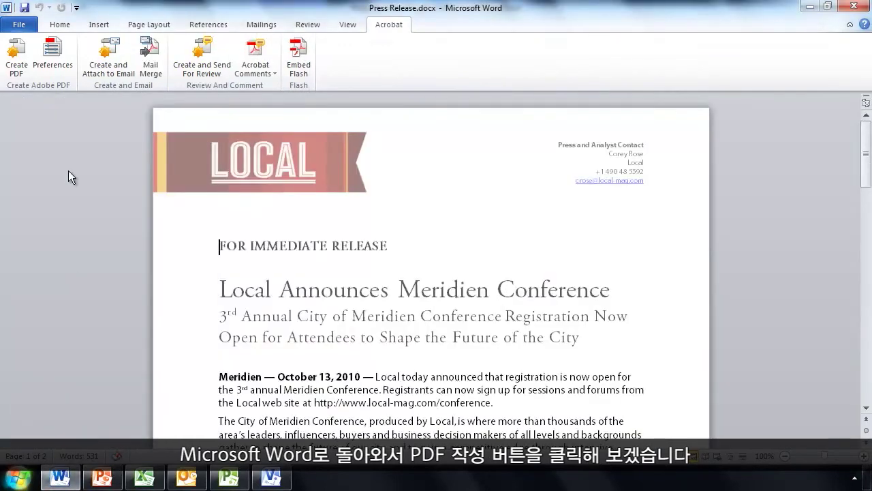
{"action": "left_click", "coordinate": [17, 60]}
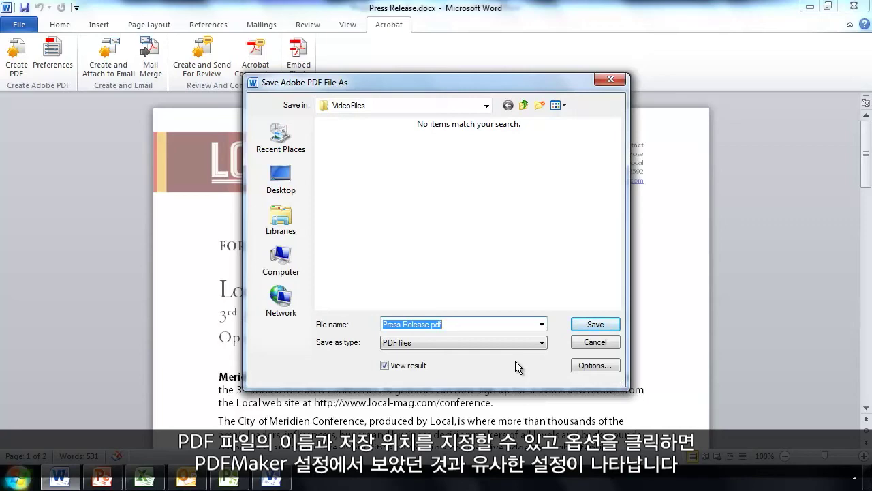
{"action": "left_click", "coordinate": [580, 366]}
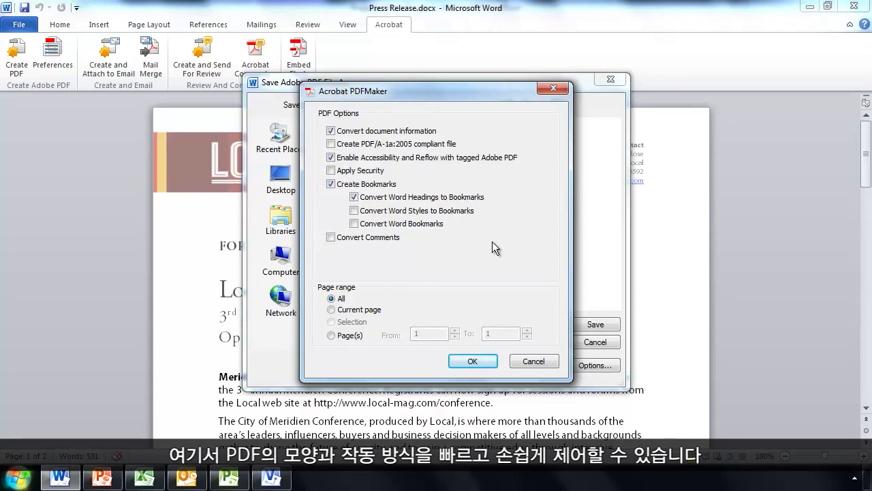
{"action": "left_click", "coordinate": [472, 361]}
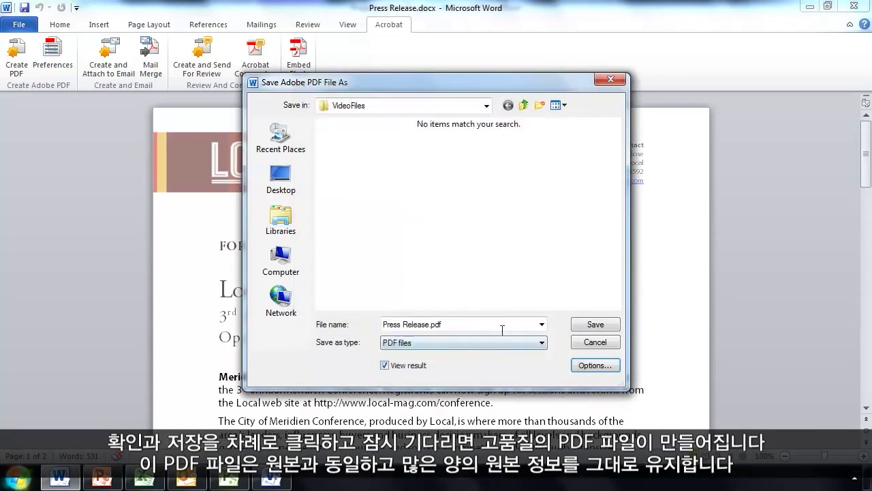
{"action": "left_click", "coordinate": [596, 325]}
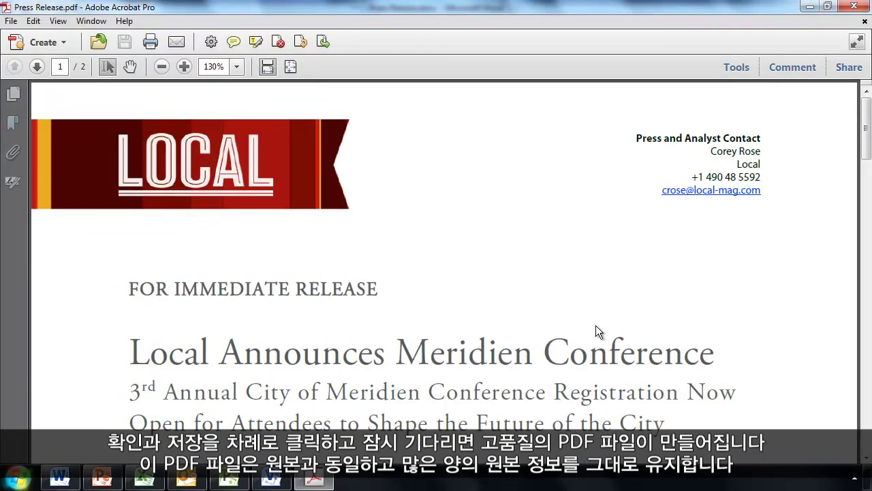
- Inspect the new PDF's document properties, including its description and custom metadata
{"action": "right_click", "coordinate": [454, 138]}
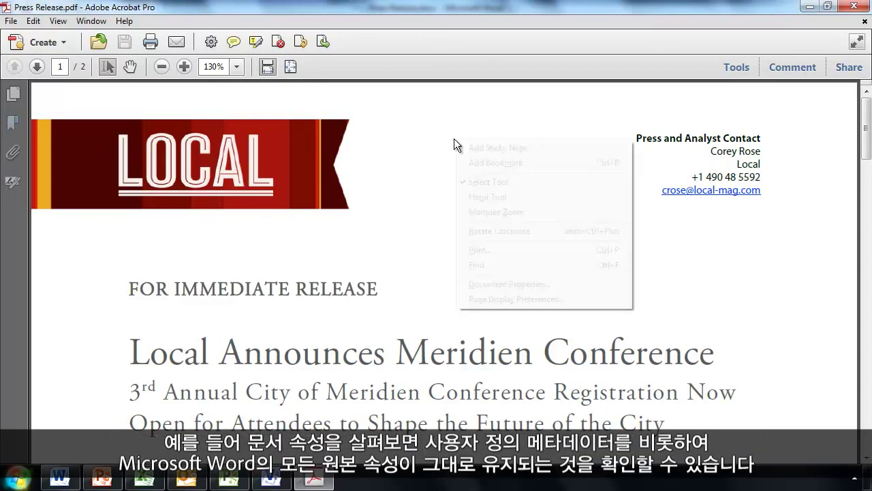
{"action": "left_click", "coordinate": [509, 279]}
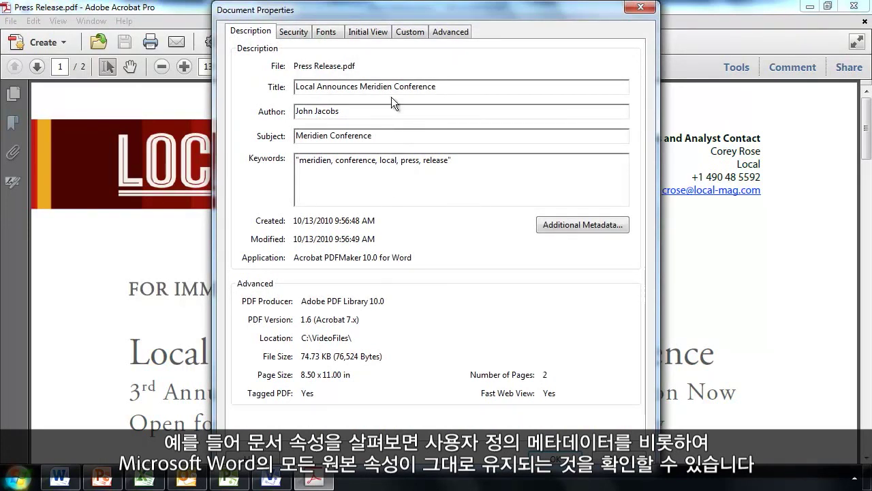
{"action": "left_click", "coordinate": [413, 32]}
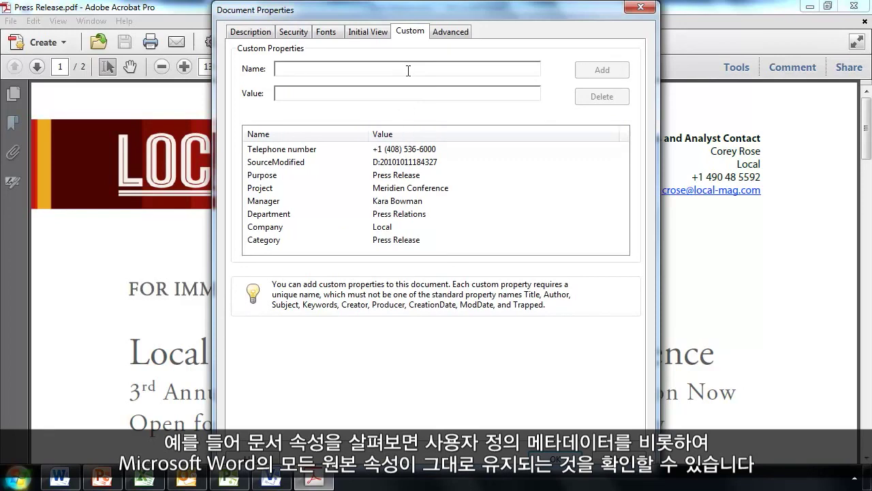
{"action": "key", "text": "Escape"}
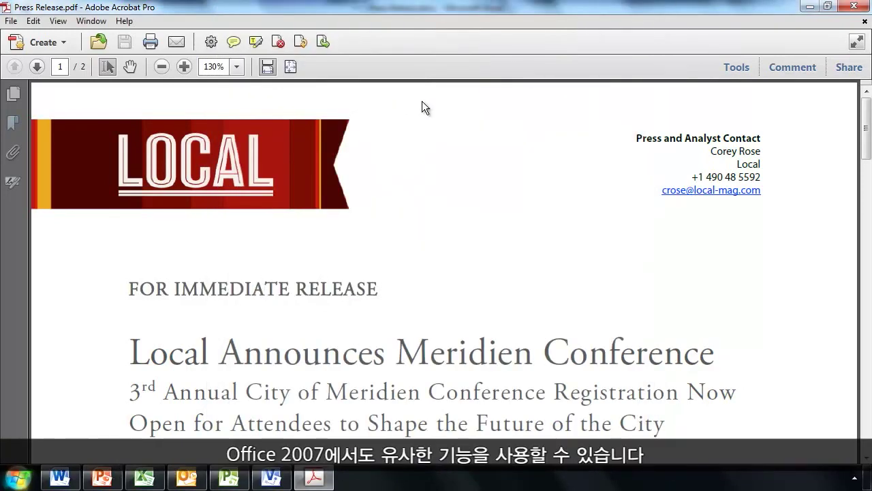